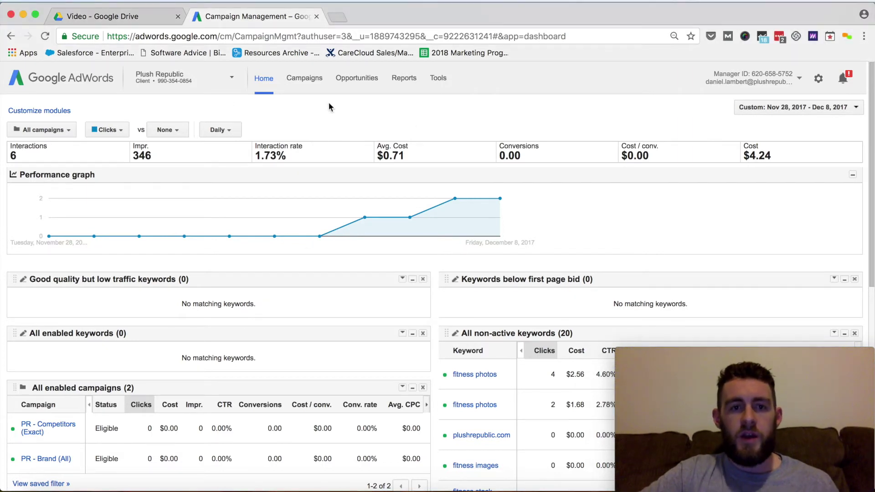
Go from Campaigns to the Shared library's Audiences and bring up the remarketing list types
left_click(304, 79)
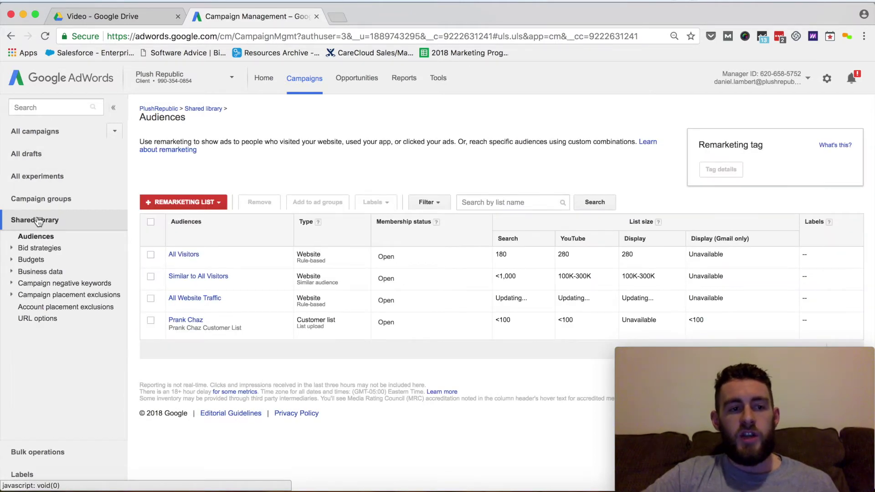
left_click(39, 221)
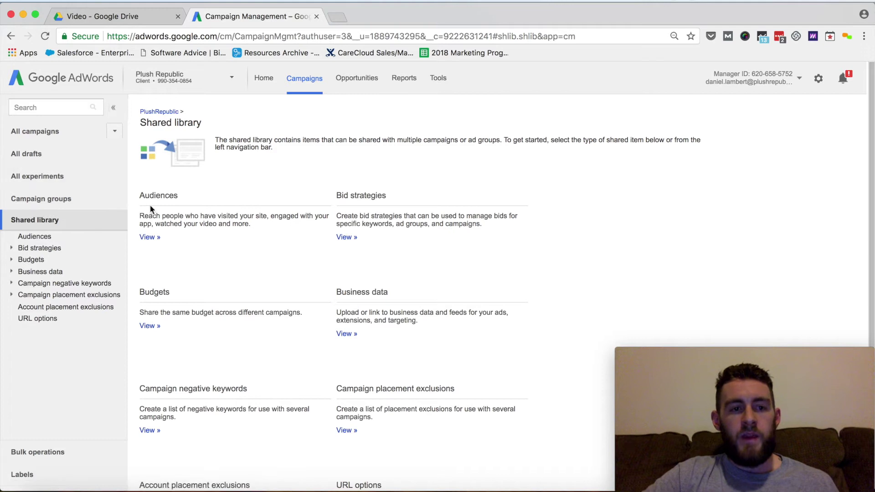
left_click(150, 237)
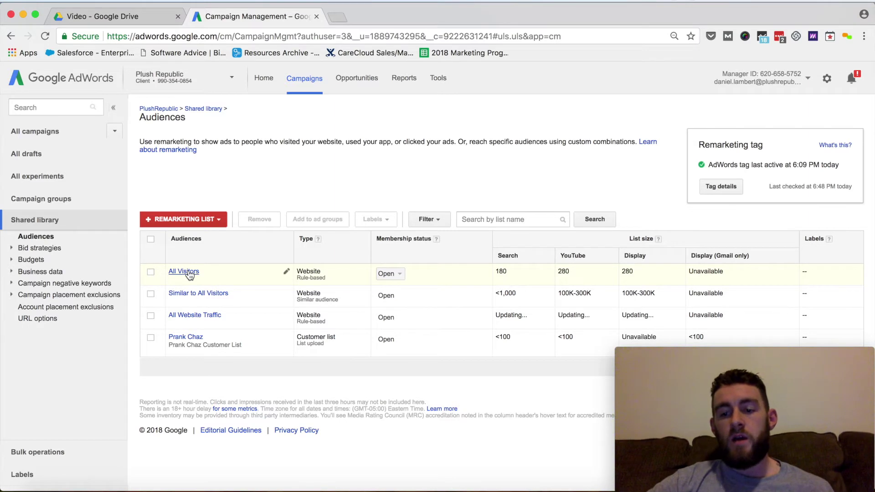
left_click(214, 223)
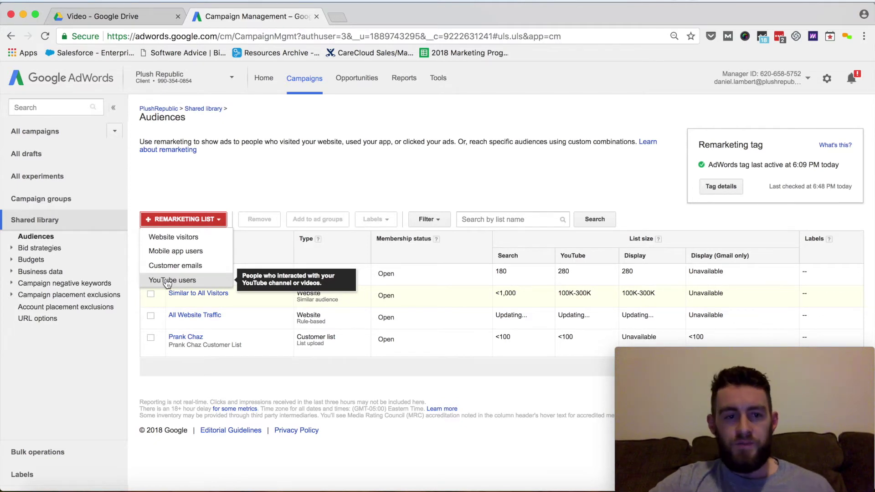
left_click(231, 196)
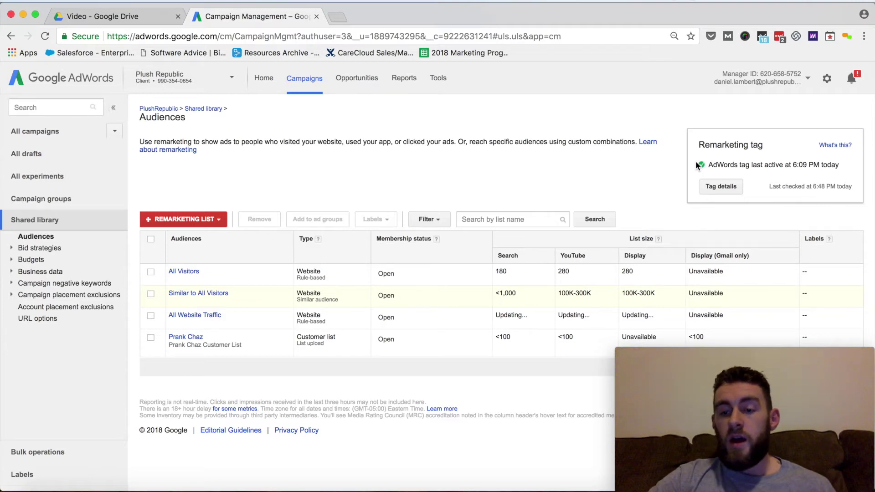
left_click(718, 186)
left_click(565, 130)
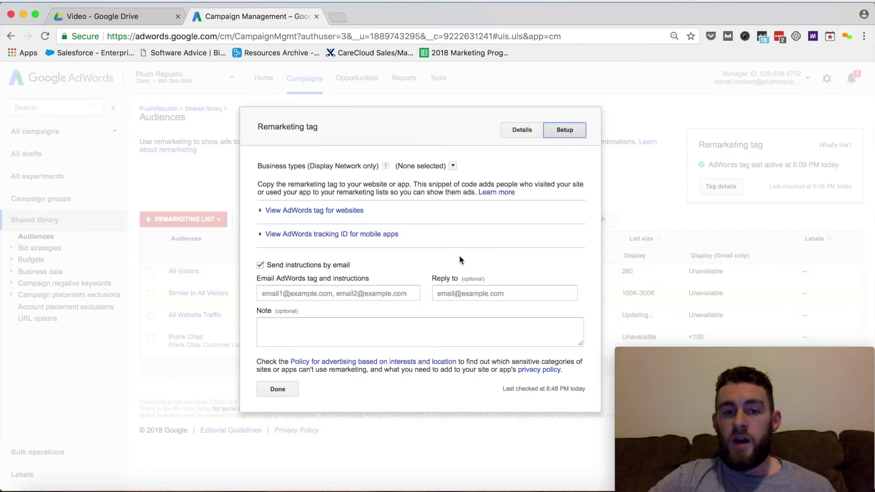
left_click(293, 210)
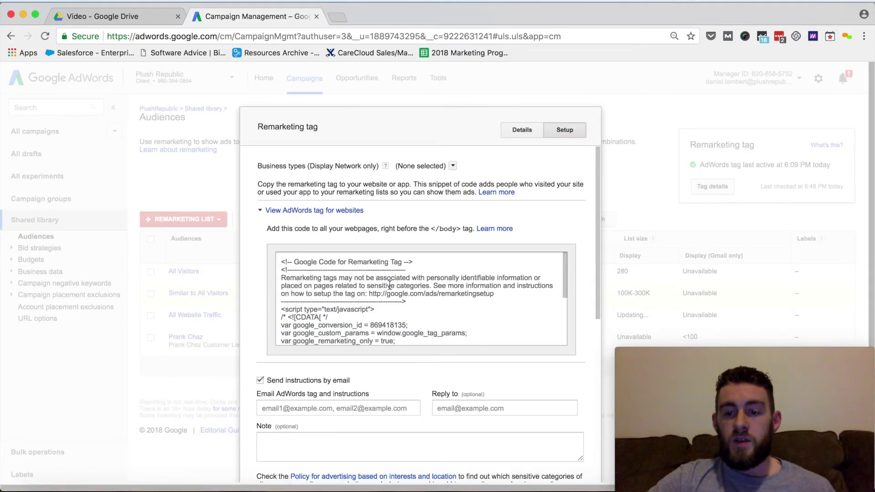
scroll(399, 291, "down", 2)
scroll(308, 399, "down", 2)
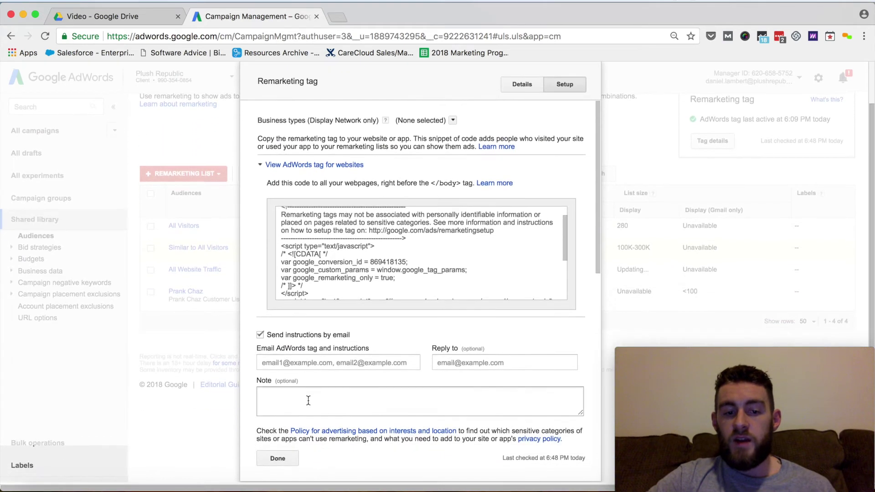
left_click(277, 459)
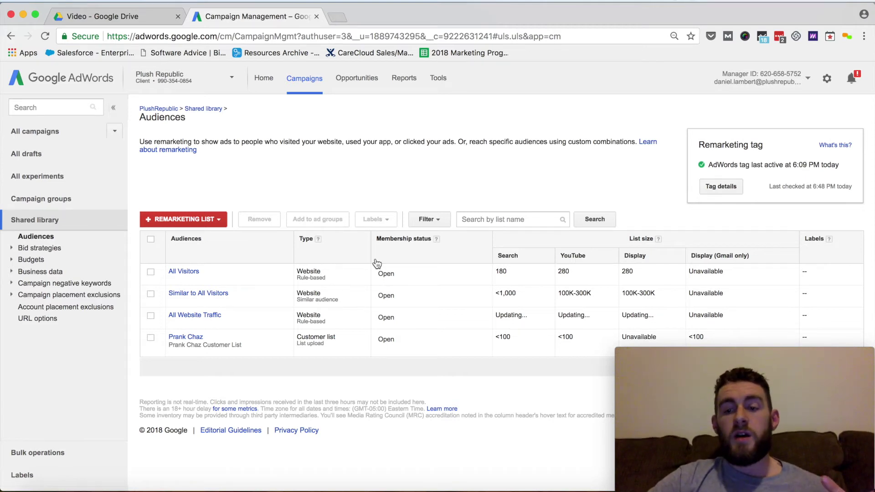
Create a Website visitors remarketing list named 'Blog Visitors' targeting 'Visitors of a page'
left_click(214, 220)
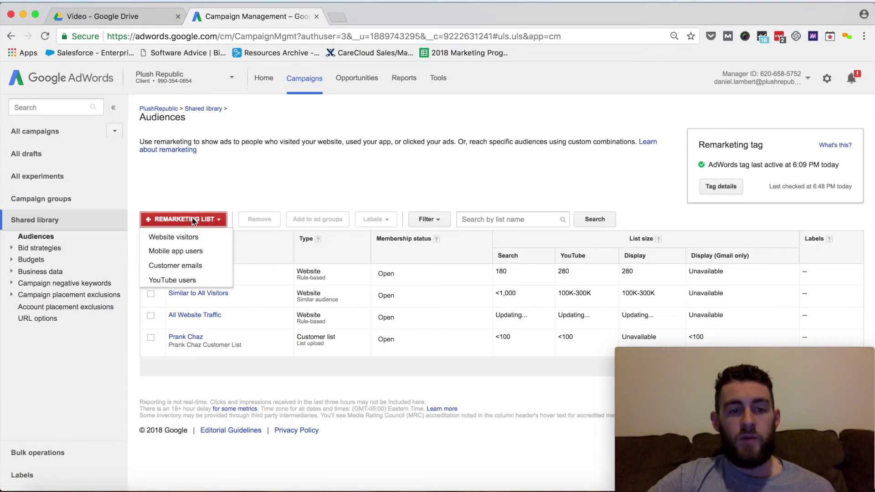
left_click(166, 238)
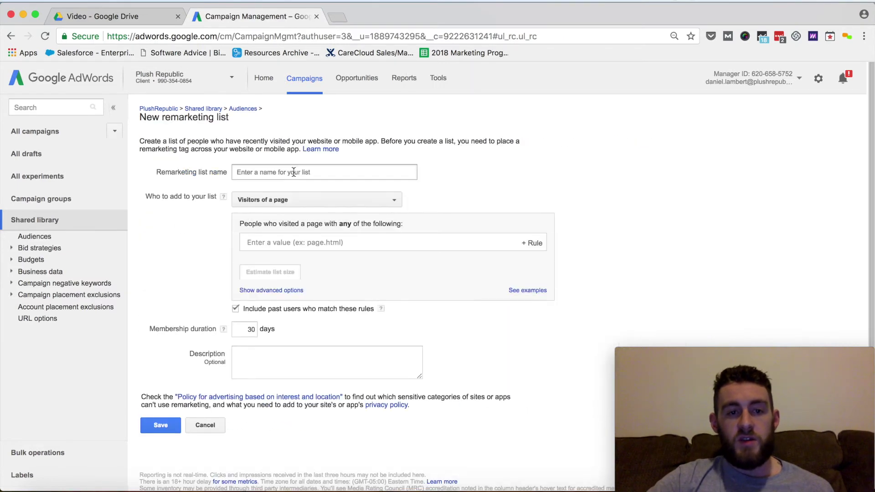
left_click(295, 172)
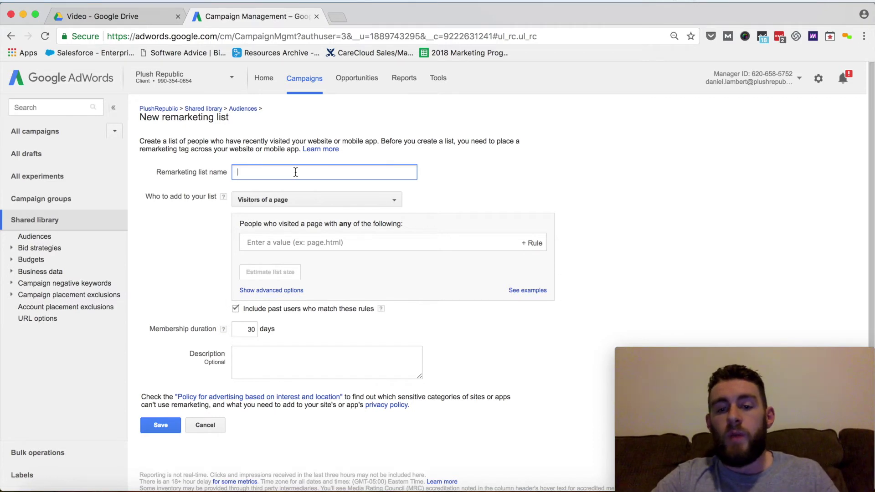
type("Blog Visitors")
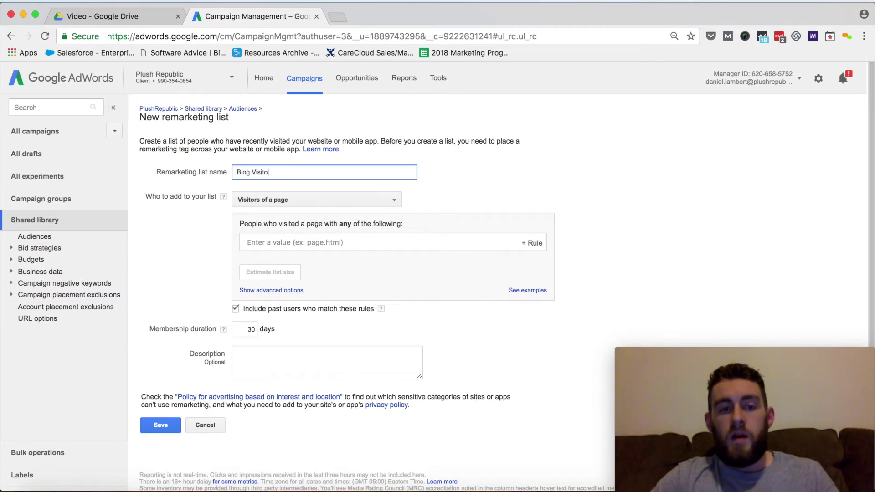
left_click(284, 201)
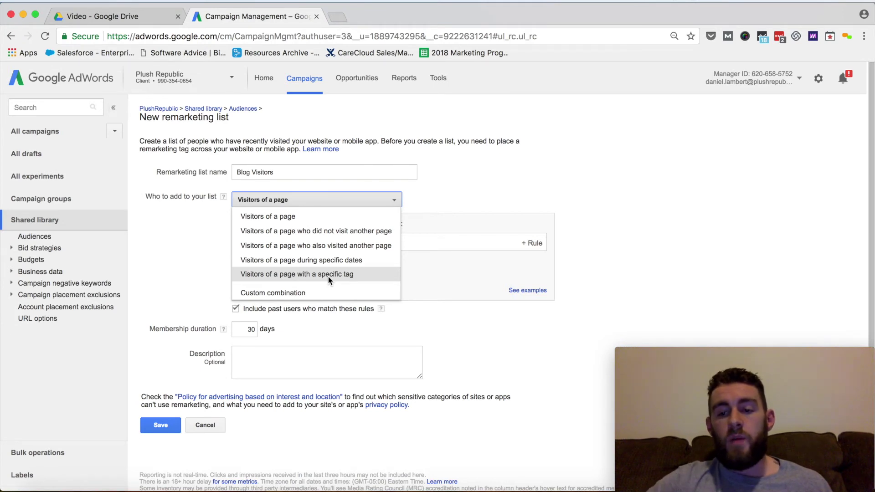
left_click(288, 217)
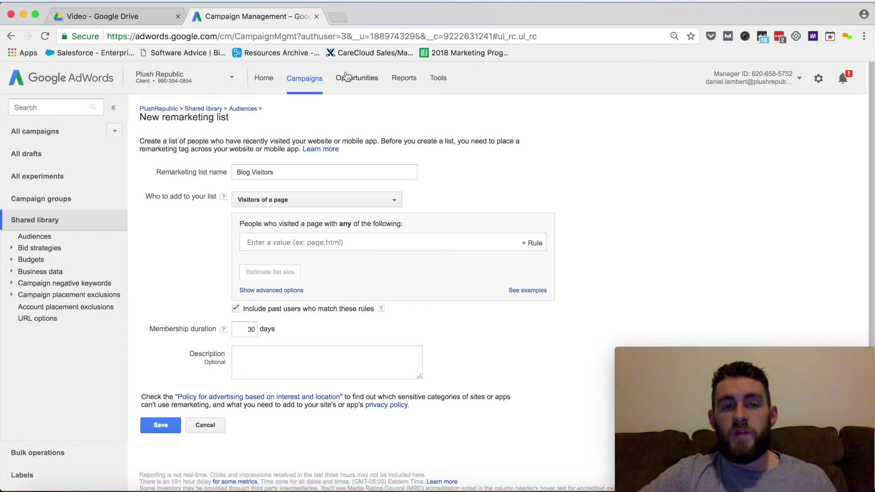
Open the Plush Republic website's blog page in a new browser tab
left_click(337, 17)
type("plush")
key("Return")
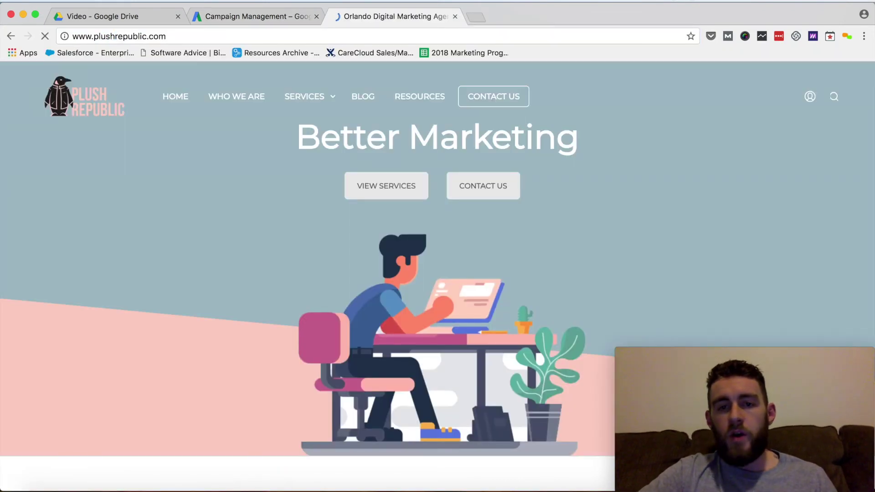
left_click(365, 97)
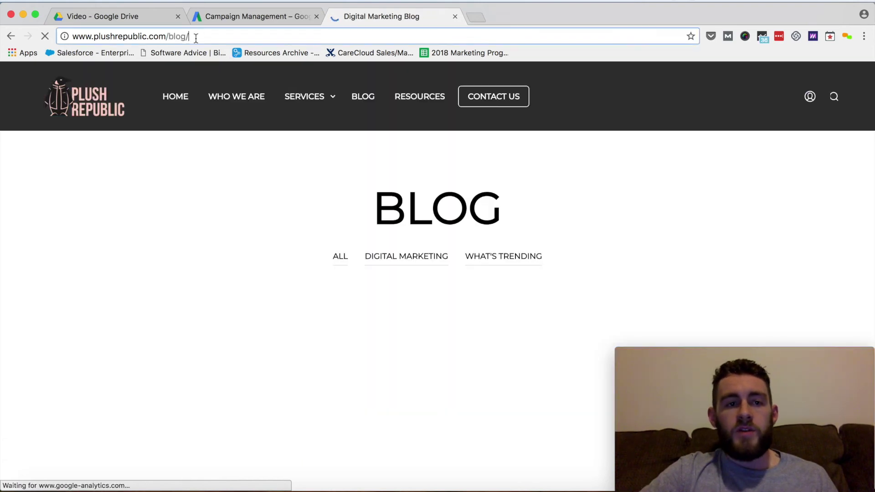
Copy the address 'plushrepublic.com/blog/' and return to the AdWords tab
left_click_drag(195, 36, 72, 36)
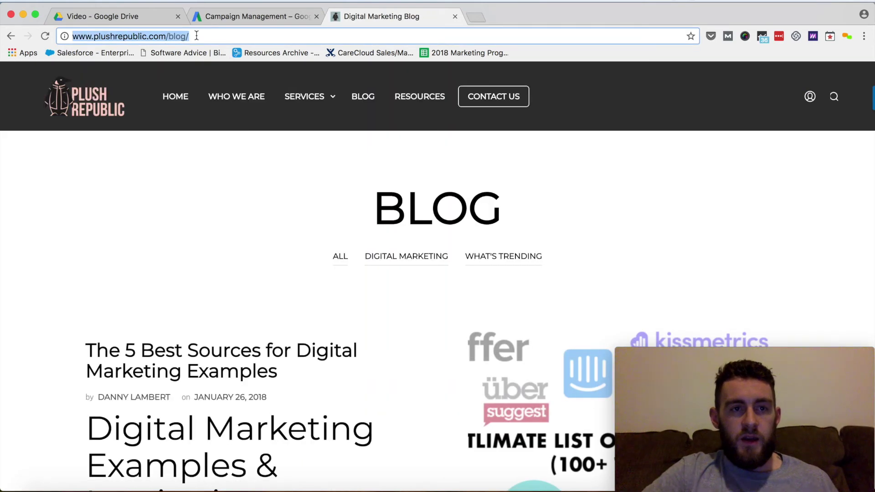
left_click_drag(190, 36, 101, 39)
key("super+c")
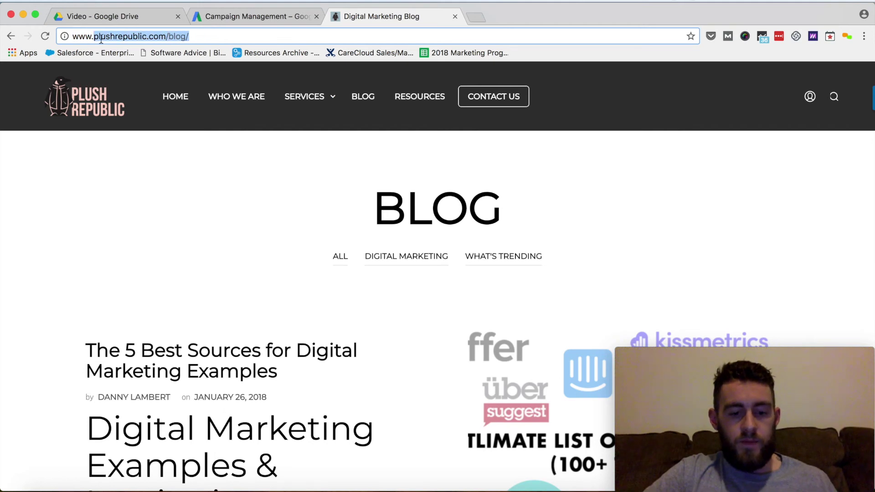
left_click(259, 16)
Add the page rule 'URL contains plushrepublic.com/blog/' to Blog Visitors
left_click(285, 249)
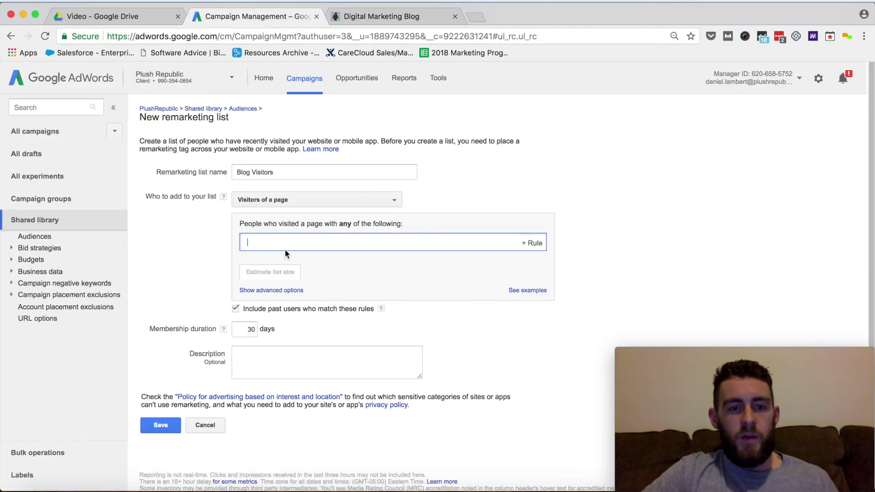
key("super+v")
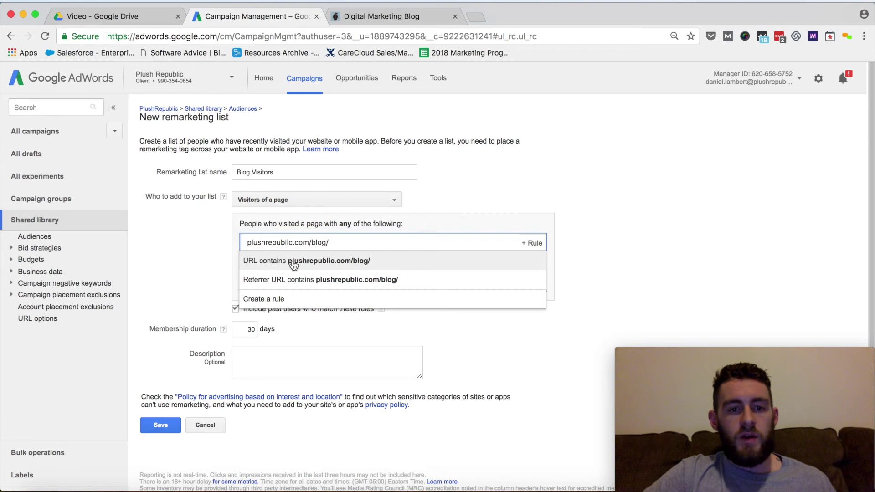
left_click(293, 262)
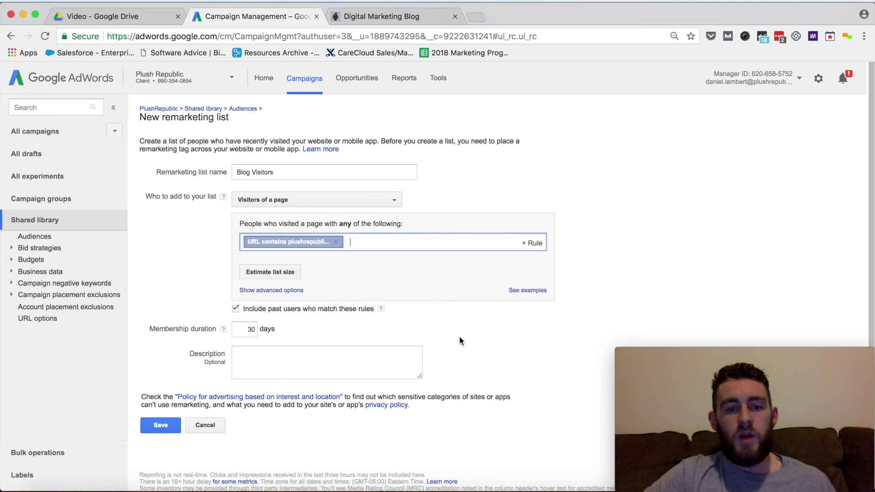
scroll(459, 339, "down", 2)
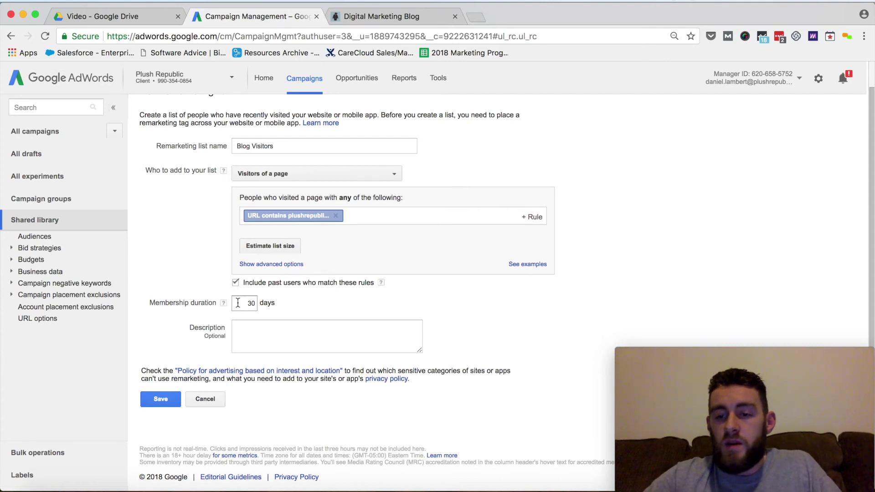
Set 90-day membership, describe it as 'All visitors of the Plush Republic blog.', and save
left_click_drag(242, 303, 266, 304)
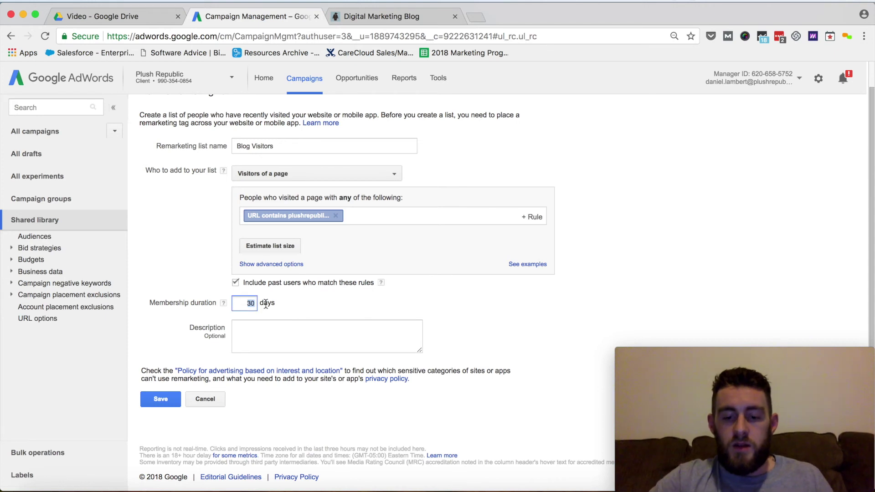
type("90")
left_click(260, 328)
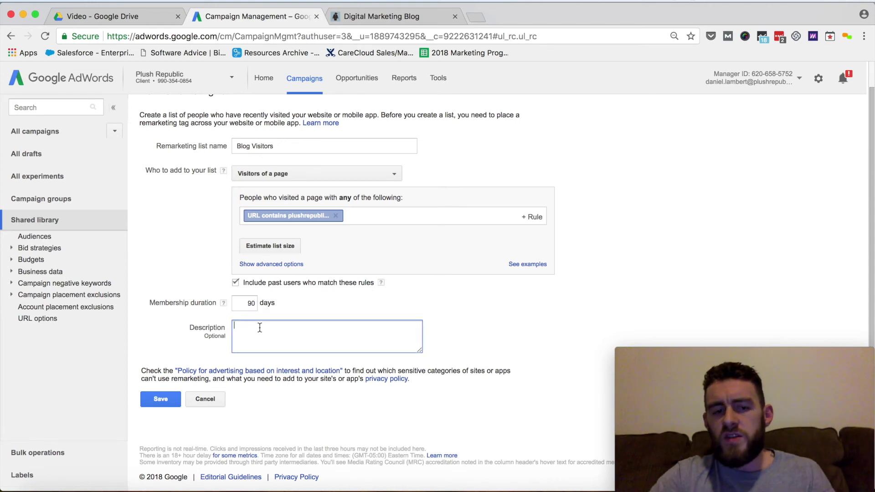
type("All visitors of ")
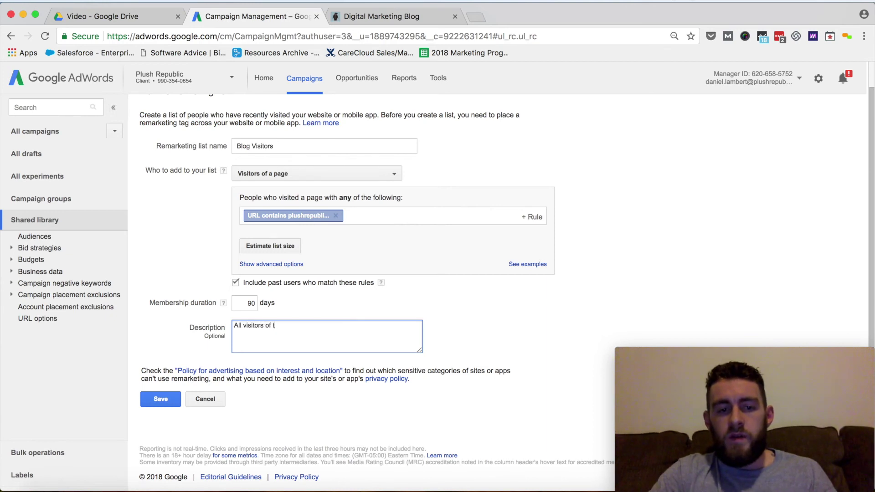
type("the Plush REpub")
key("BackSpace")
key("BackSpace")
key("BackSpace")
key("BackSpace")
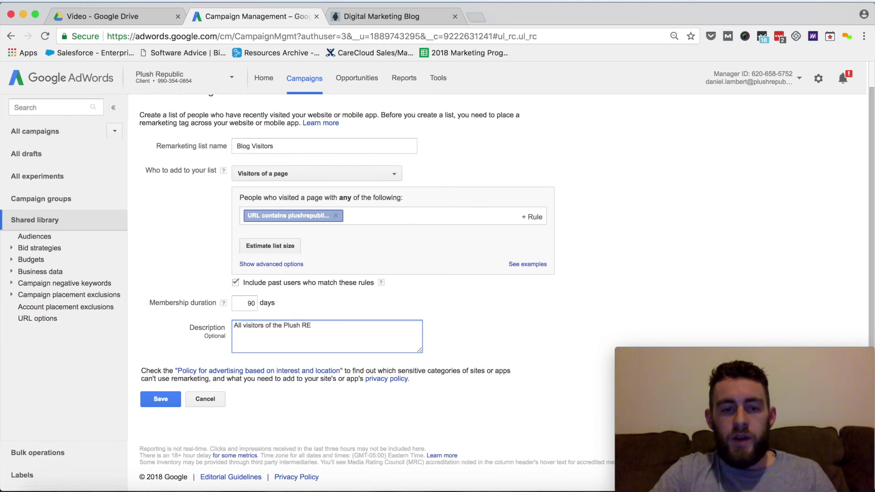
type("epublic blog.")
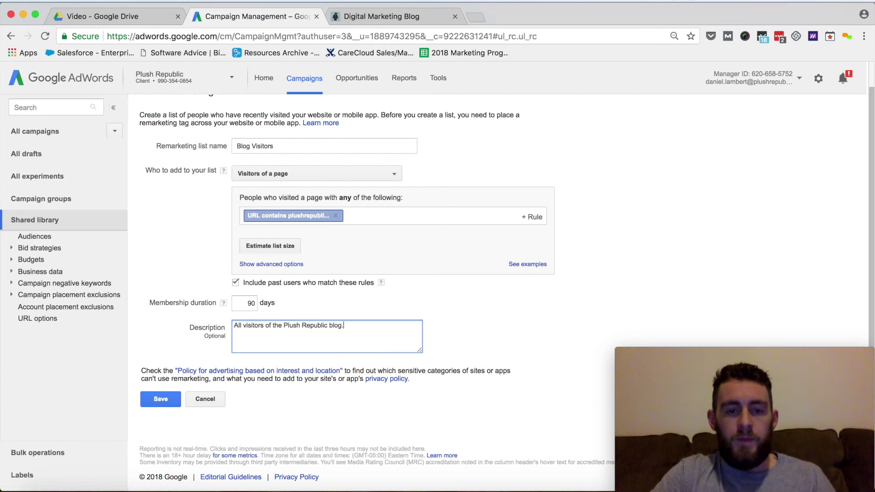
left_click(153, 403)
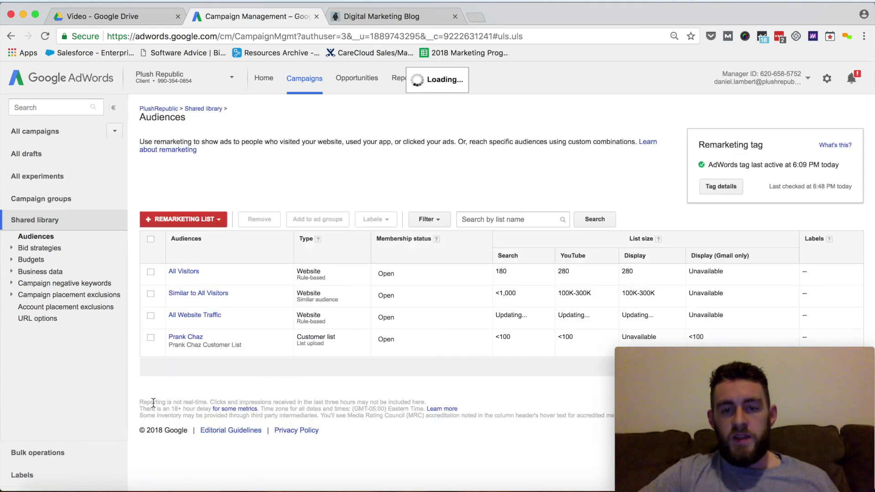